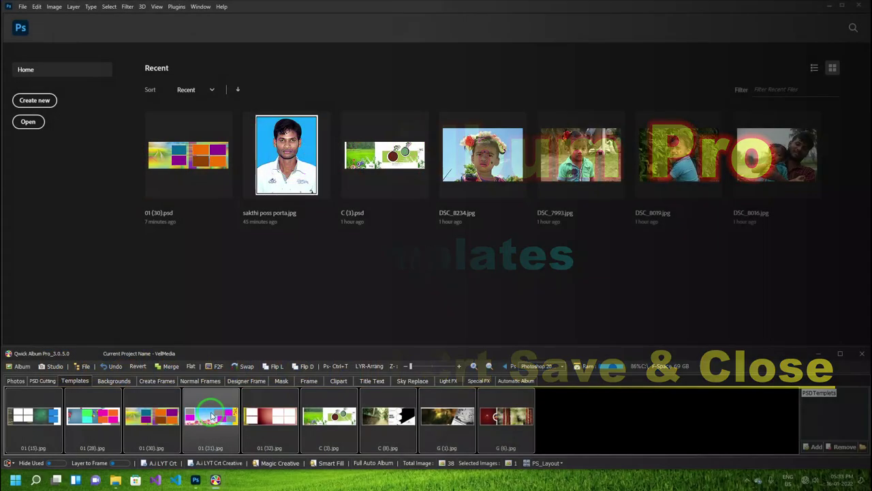
- Look at the actions menus for the 01 (31) and 01 (30) templates
right_click(212, 416)
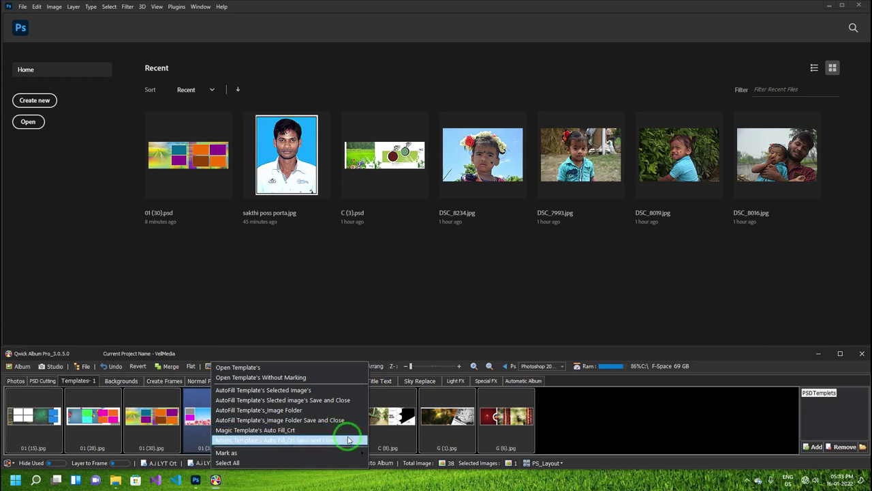
click(444, 440)
click(155, 414)
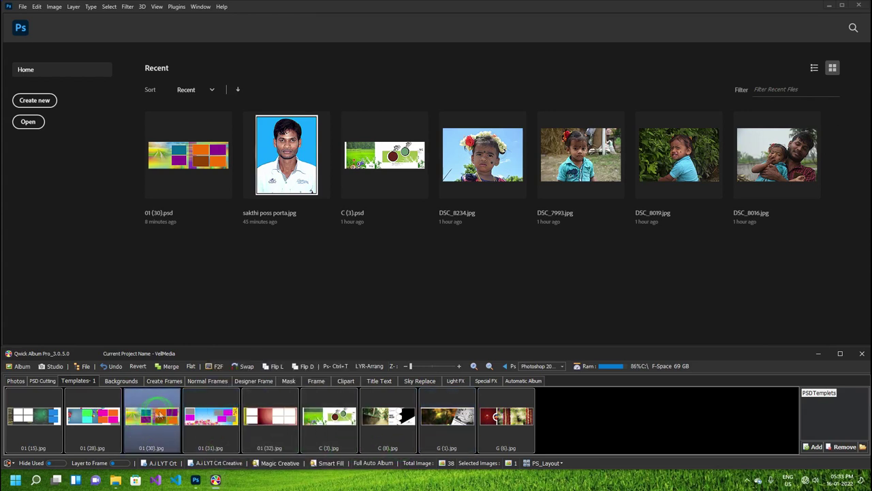
right_click(155, 414)
click(15, 380)
- Check the used/unused marking options for the loaded photos and PSD cutouts
click(31, 414)
right_click(31, 414)
click(47, 460)
click(43, 380)
right_click(80, 424)
click(96, 446)
- Select all nine templates in the Templates tab so Templates- 9 shows
click(94, 380)
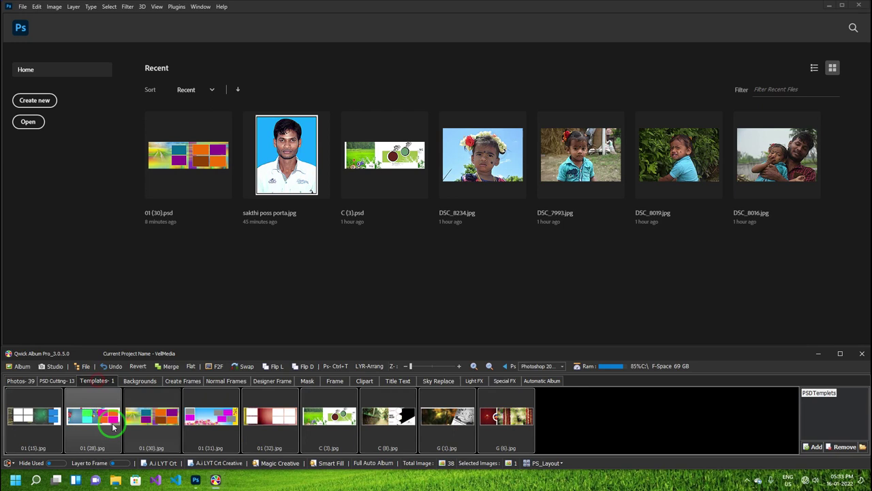
right_click(113, 427)
click(119, 364)
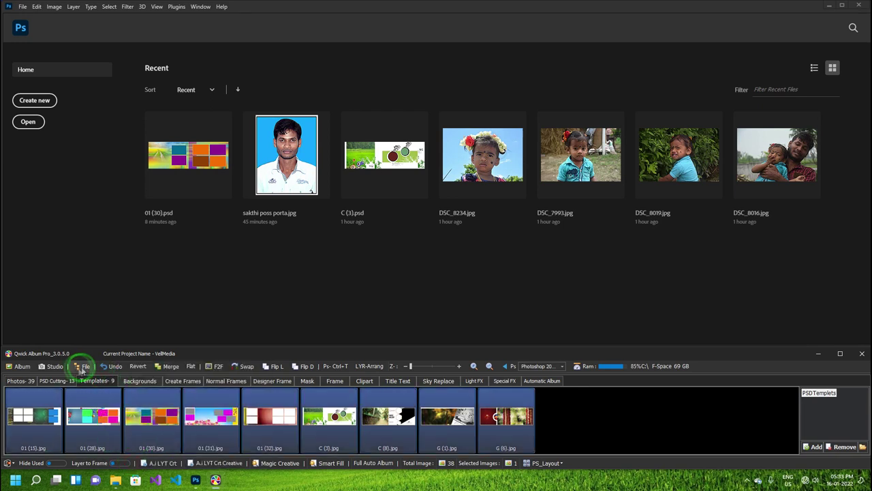
- Set the output folder to F:\Testing 12x36\Save and acknowledge the confirmation
click(80, 366)
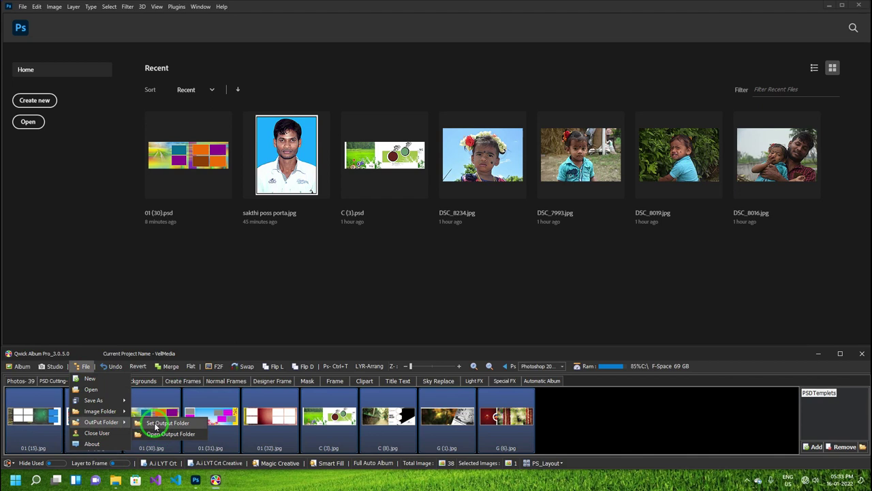
click(157, 424)
click(189, 27)
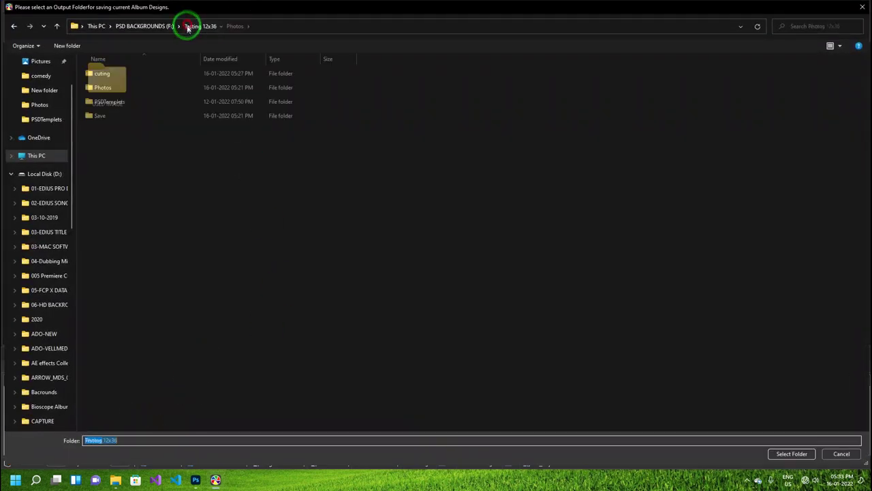
double_click(139, 116)
click(793, 454)
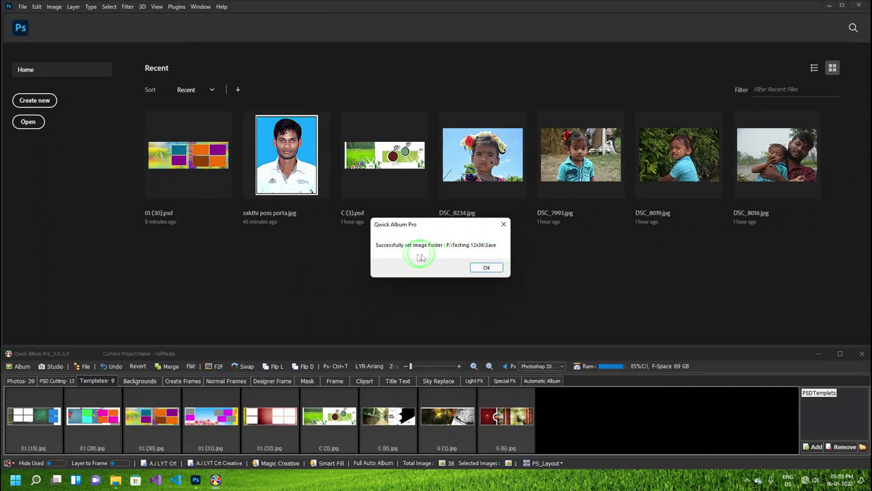
click(483, 268)
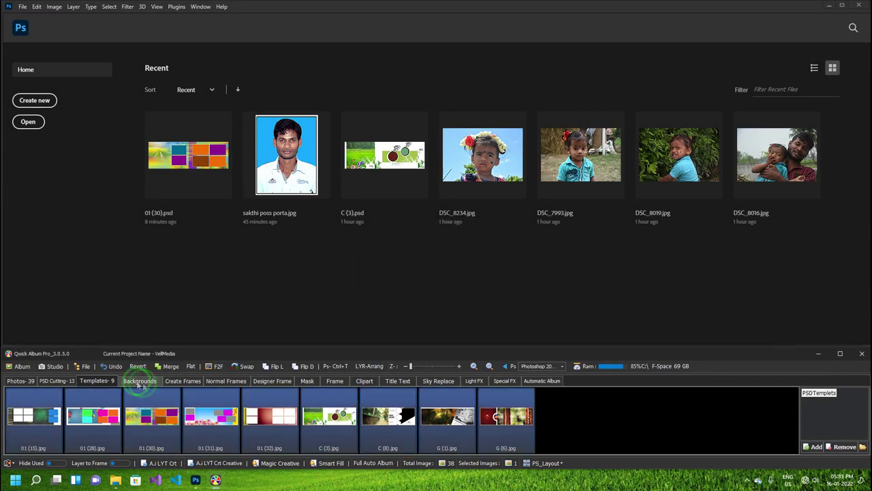
click(85, 366)
mouse_move(101, 421)
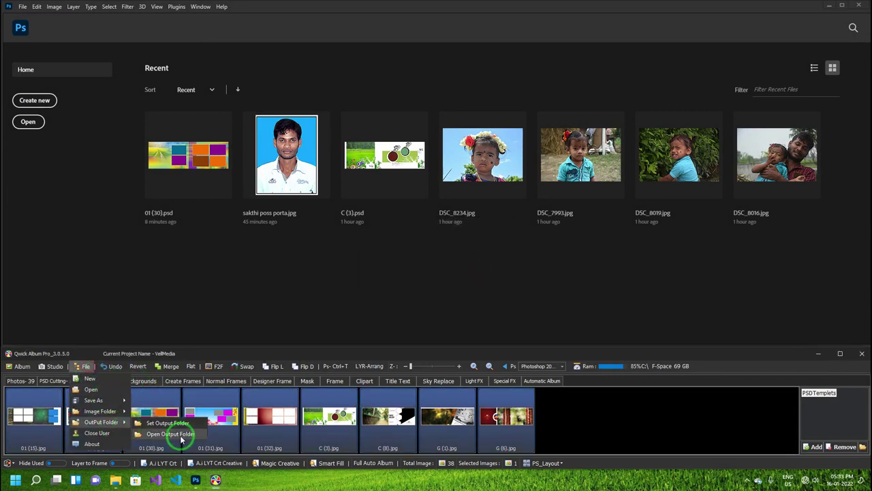
click(181, 437)
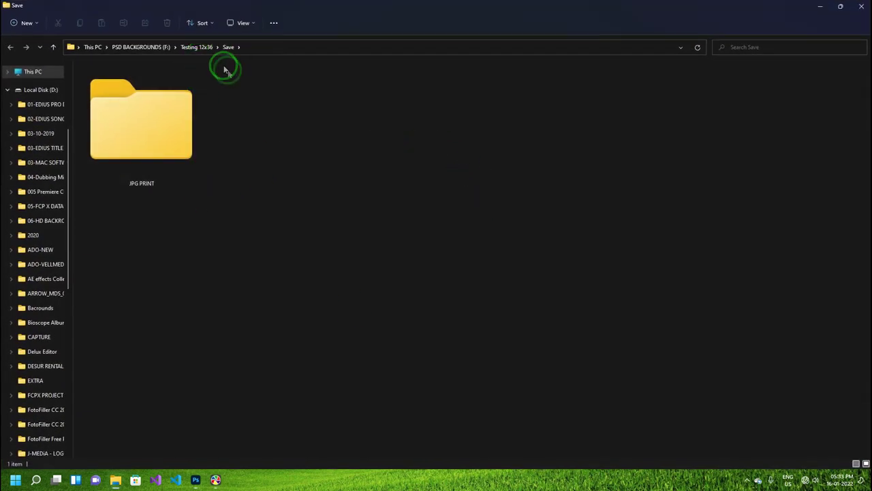
click(863, 8)
click(214, 479)
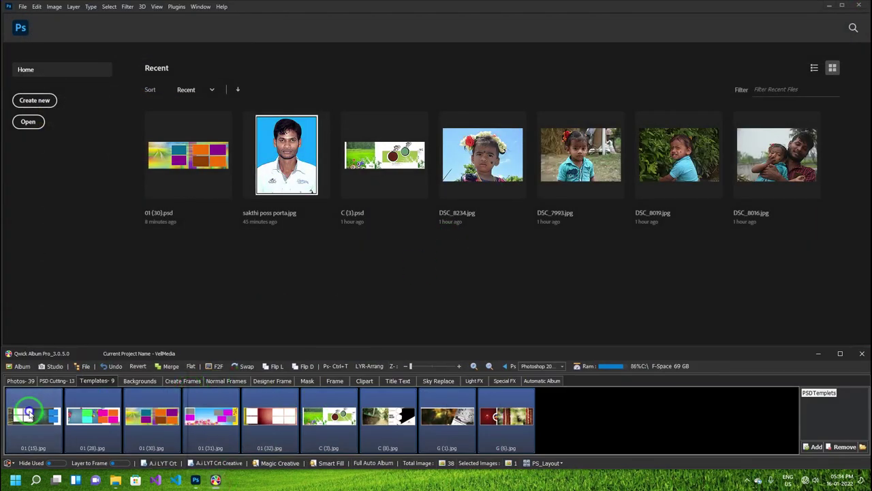
- Run Magic Template's Auto Fill Save and Close on the selected templates
right_click(30, 415)
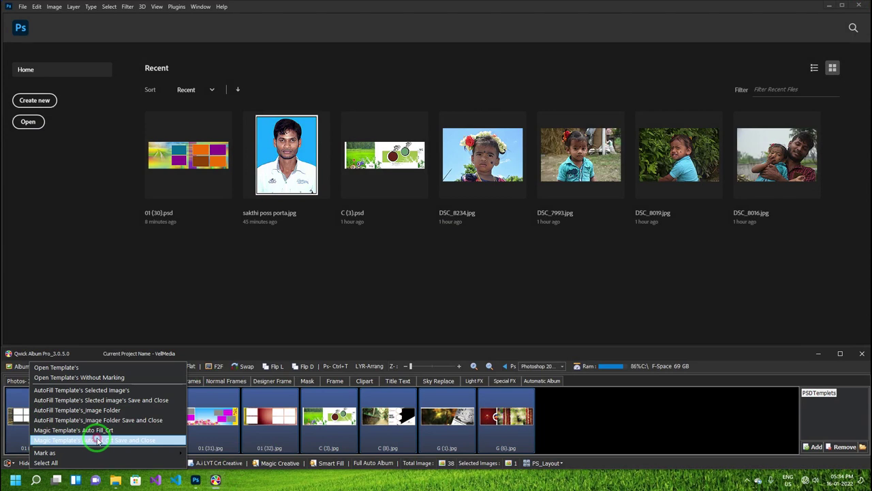
click(98, 441)
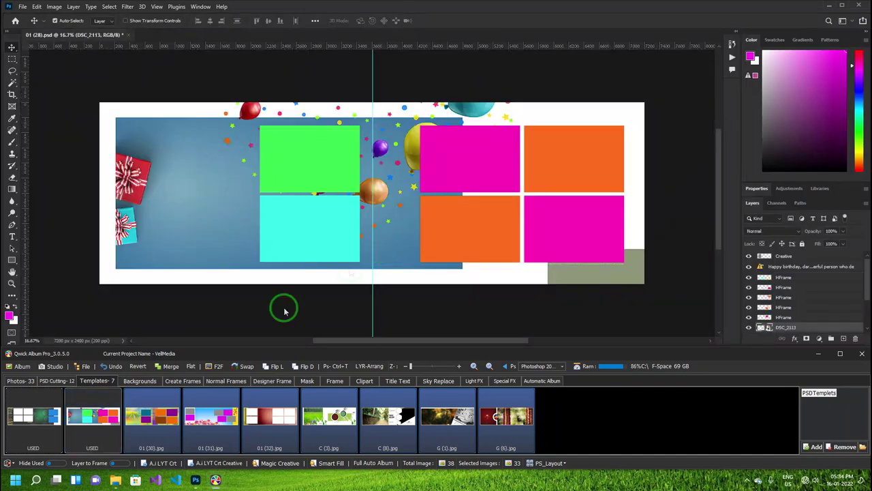
- Wait while four templates are filled and saved and 01 (31).psd receives photos
click(646, 411)
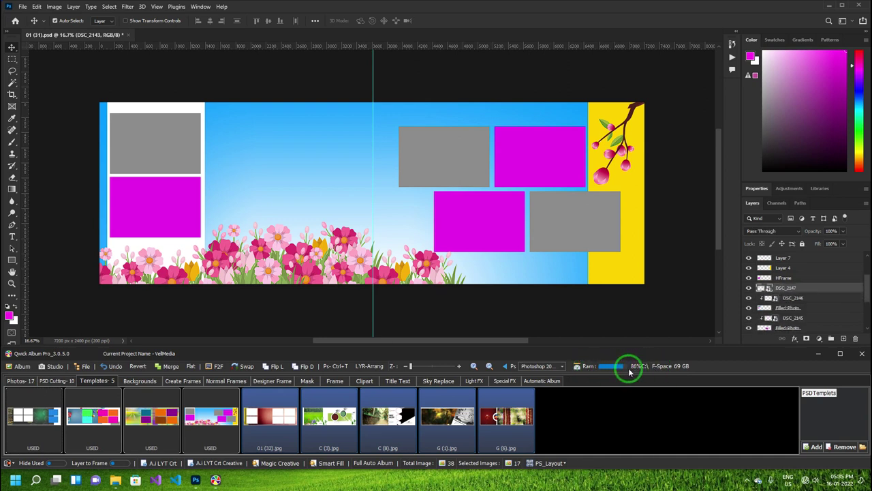
- Wait for the batch to fill all nine templates, ending with G (6).psd
click(677, 370)
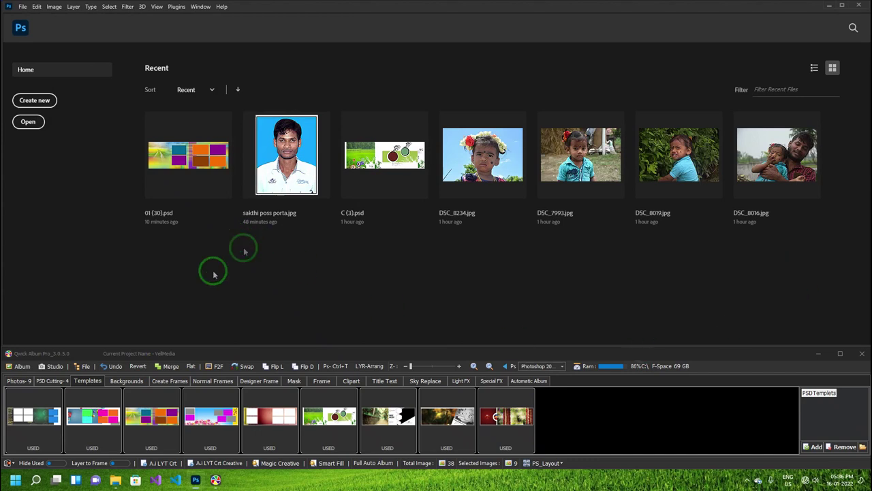
- Open the Save output folder in Explorer to check PSDs 1–9 and JPG PRINT
click(82, 368)
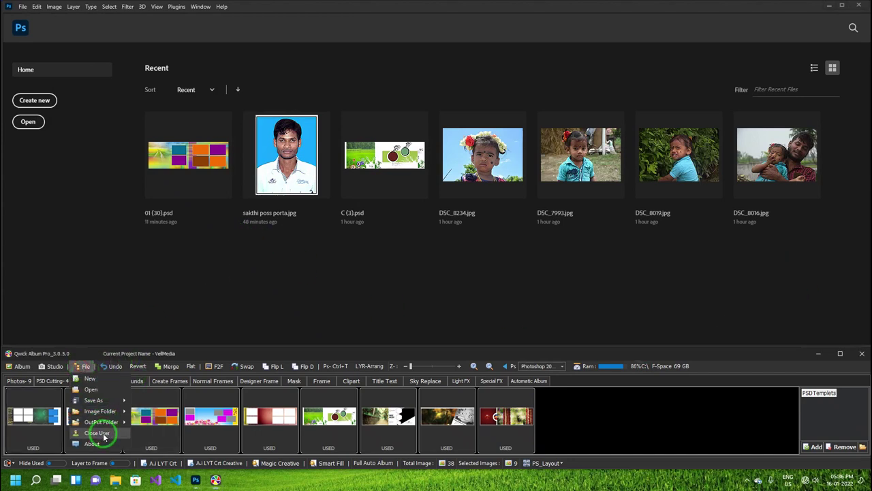
mouse_move(101, 422)
click(166, 434)
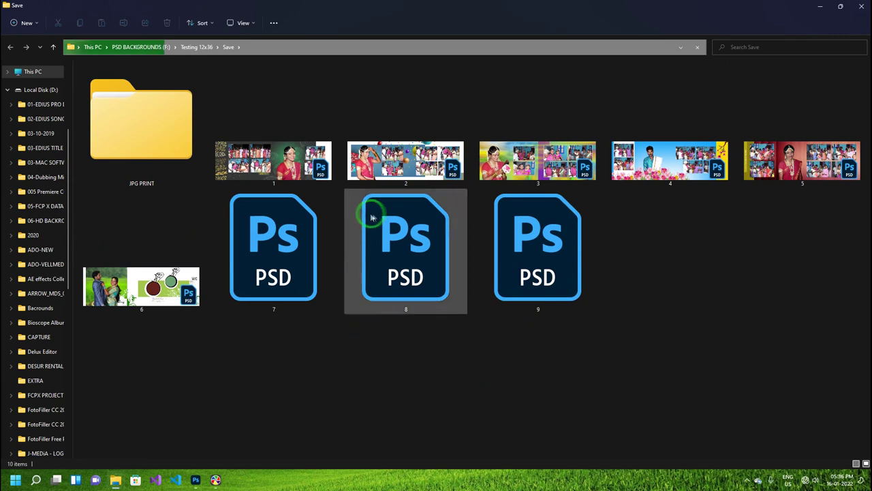
- Browse into the JPG PRINT folder and inspect the options for 1.jpg
click(137, 134)
double_click(137, 134)
right_click(107, 102)
click(502, 185)
key(alt+Left)
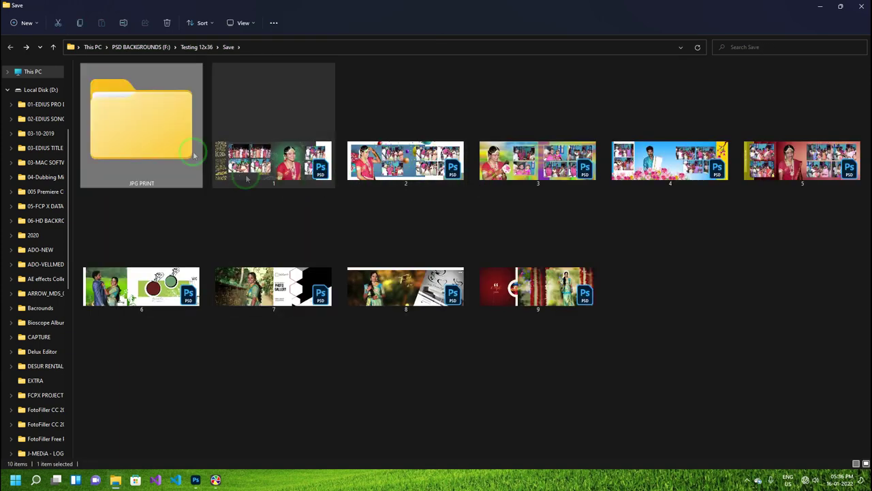
double_click(179, 136)
right_click(117, 109)
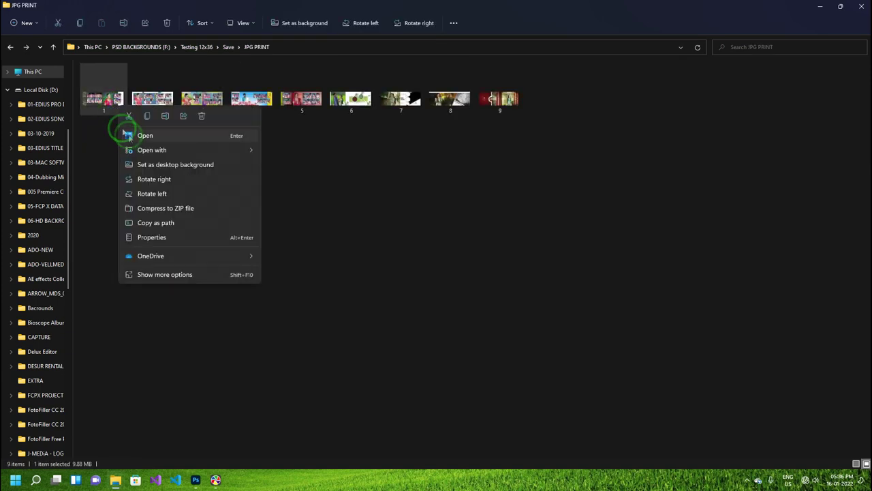
click(99, 96)
right_click(105, 118)
key(alt+Left)
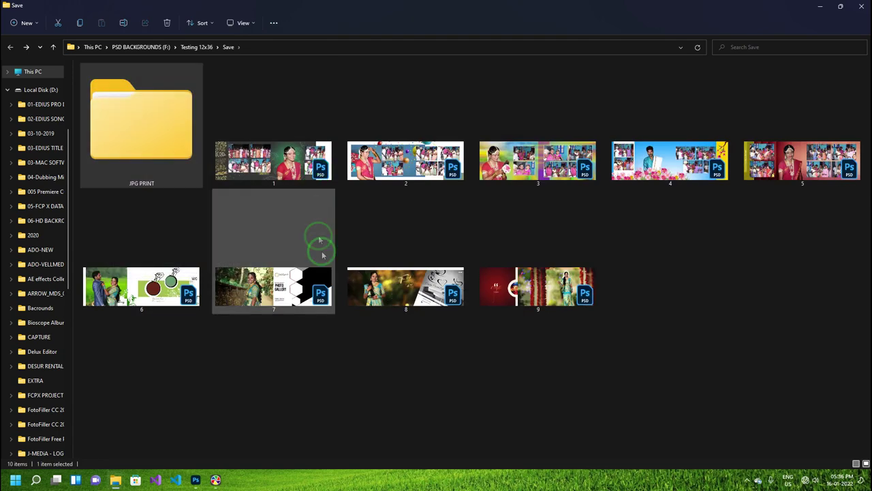
- Open 1.jpg from the JPG PRINT folder in Photos
double_click(184, 137)
right_click(101, 102)
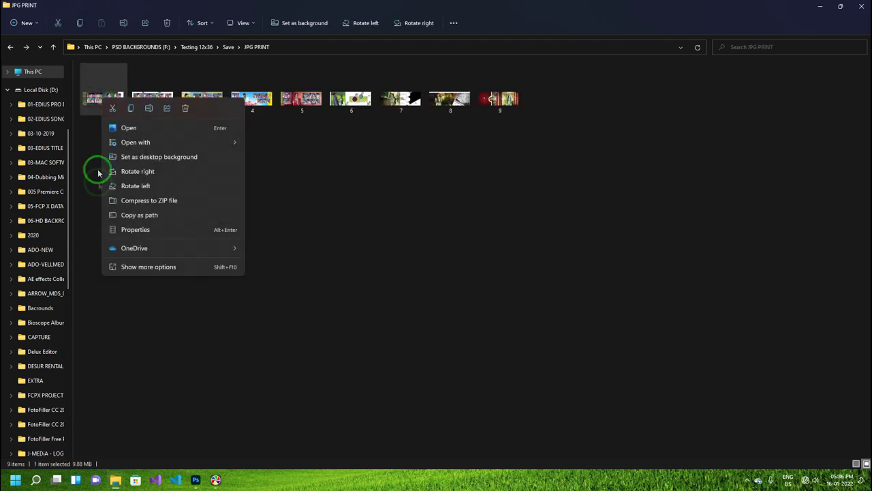
click(152, 127)
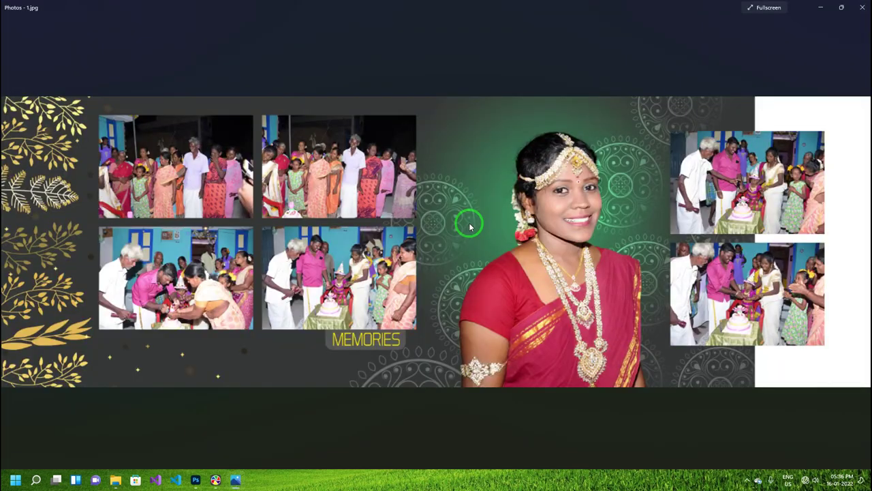
- Page through prints 2–5, zooming into and panning across spread 5
key(Right)
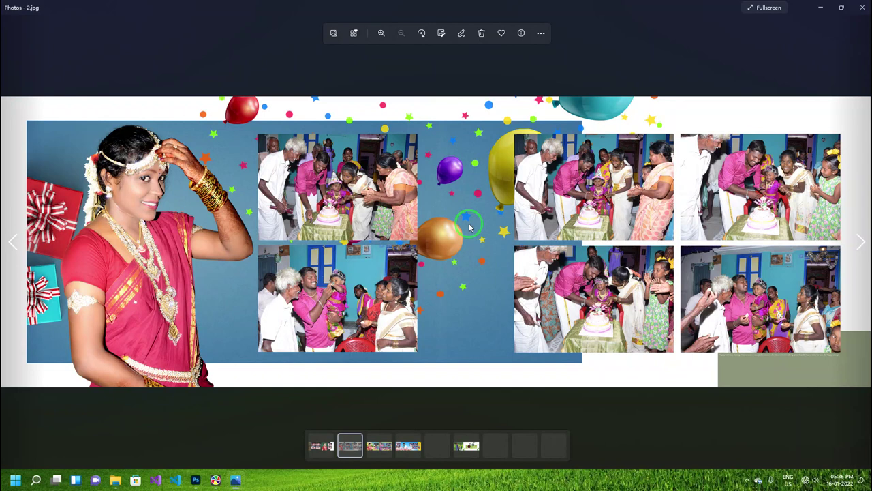
key(Right)
key(Right)
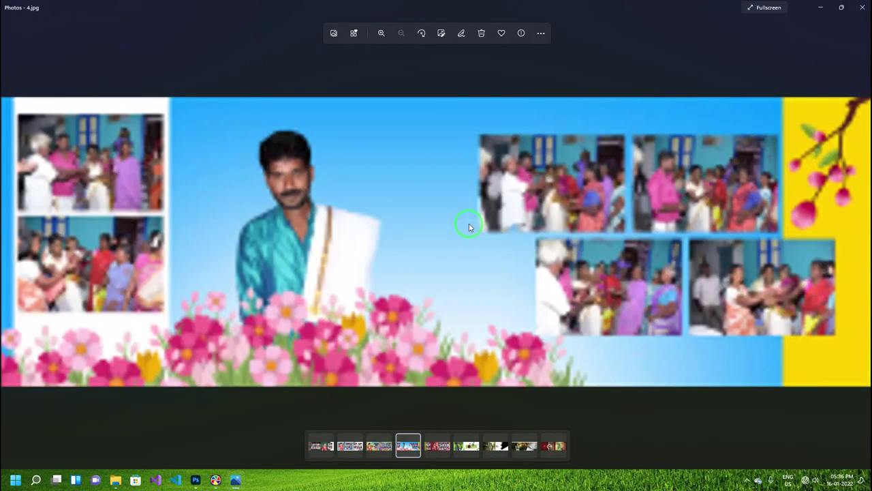
key(Right)
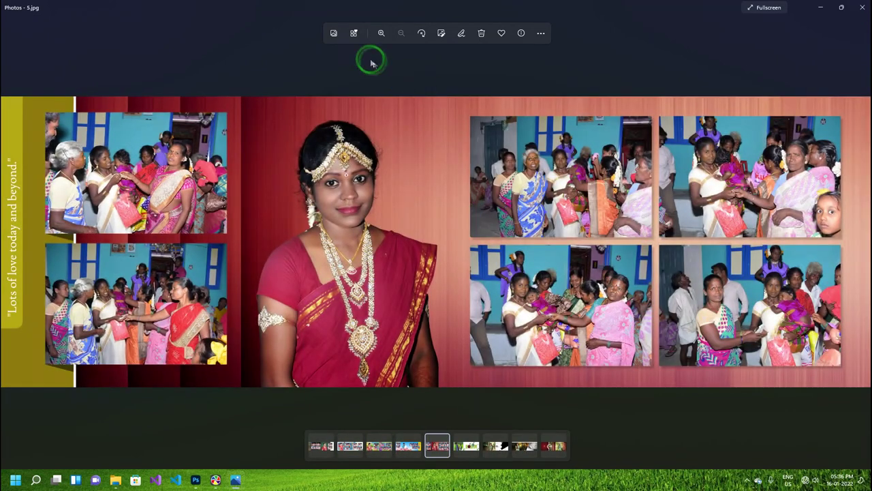
click(381, 33)
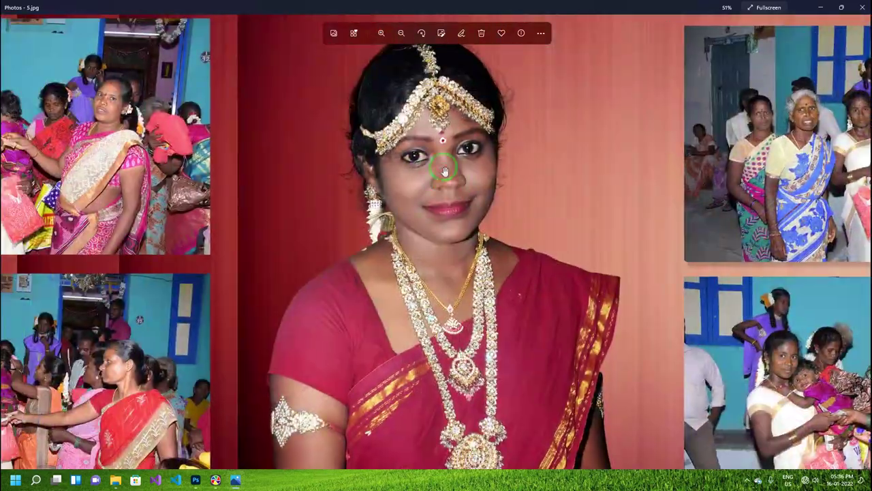
click(383, 34)
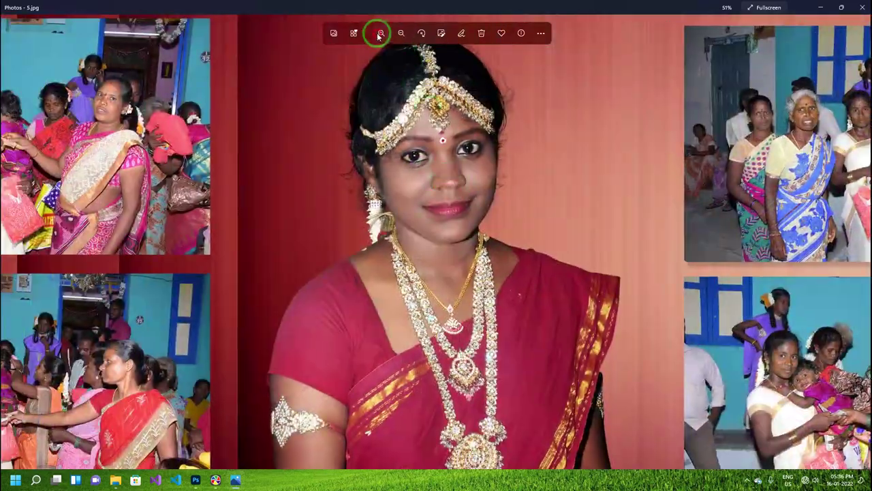
drag(728, 175, 252, 212)
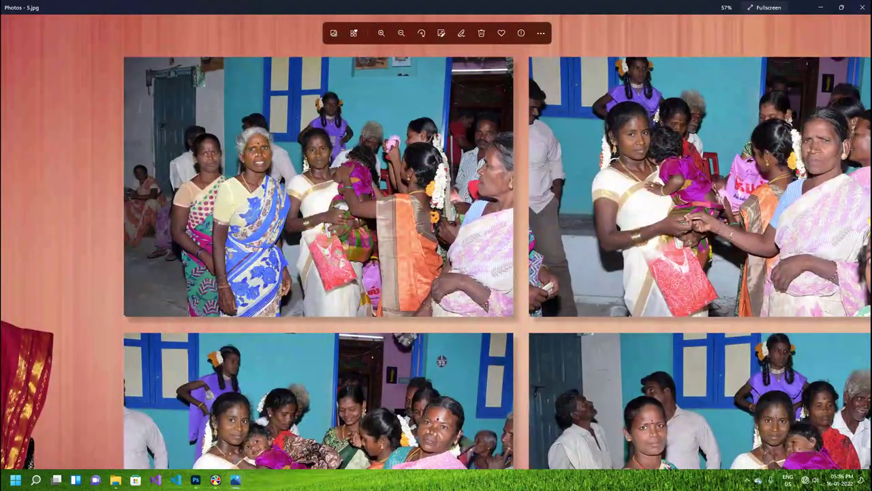
click(401, 32)
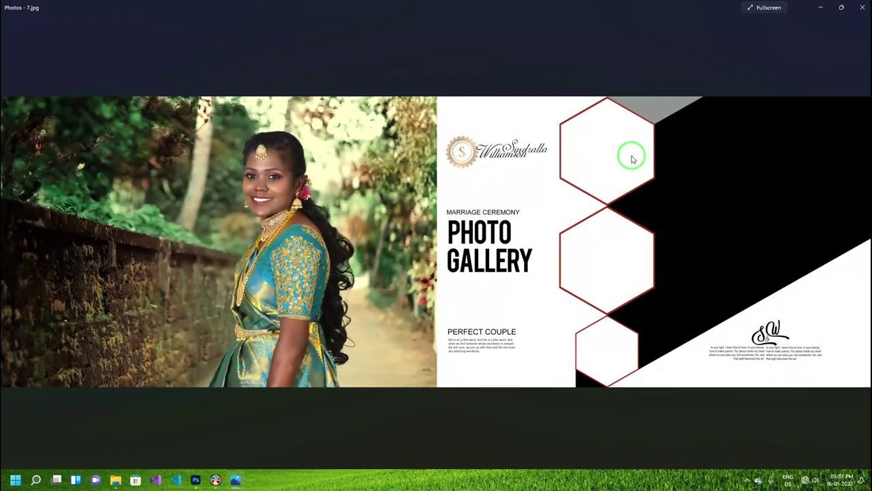
- Advance to 9.jpg, close Photos, and return to the Save folder
key(Right)
key(Right)
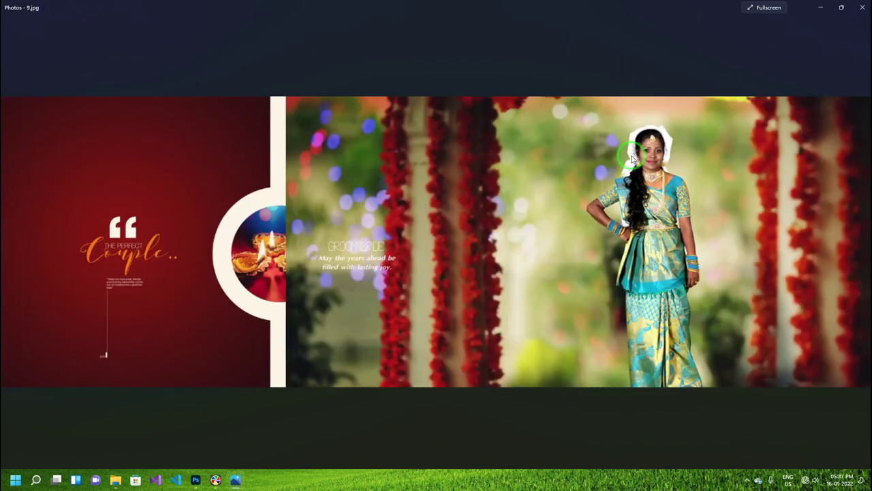
click(858, 11)
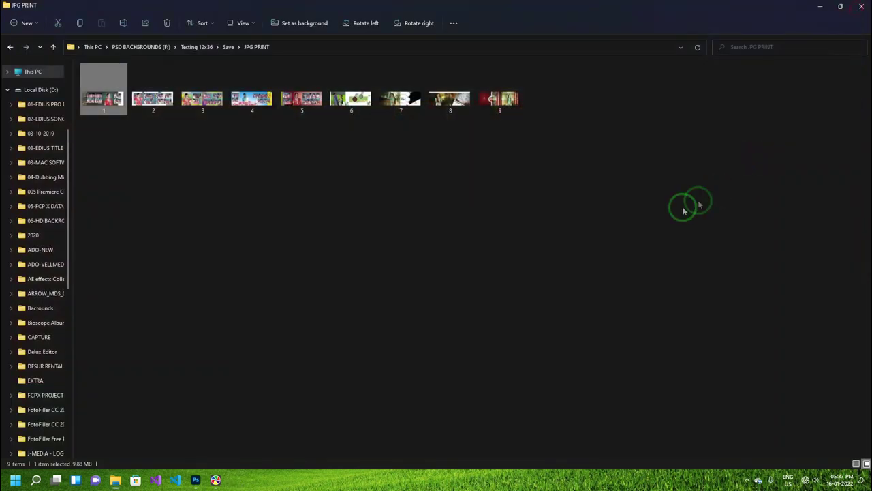
key(alt+Left)
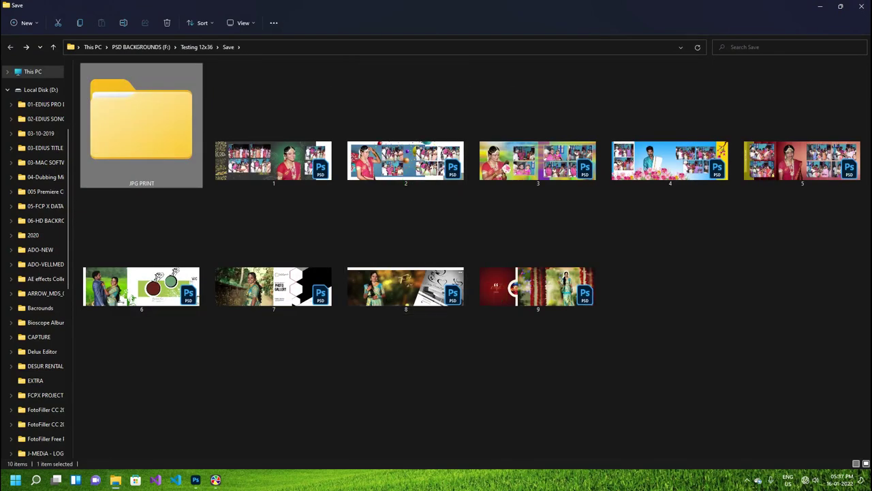